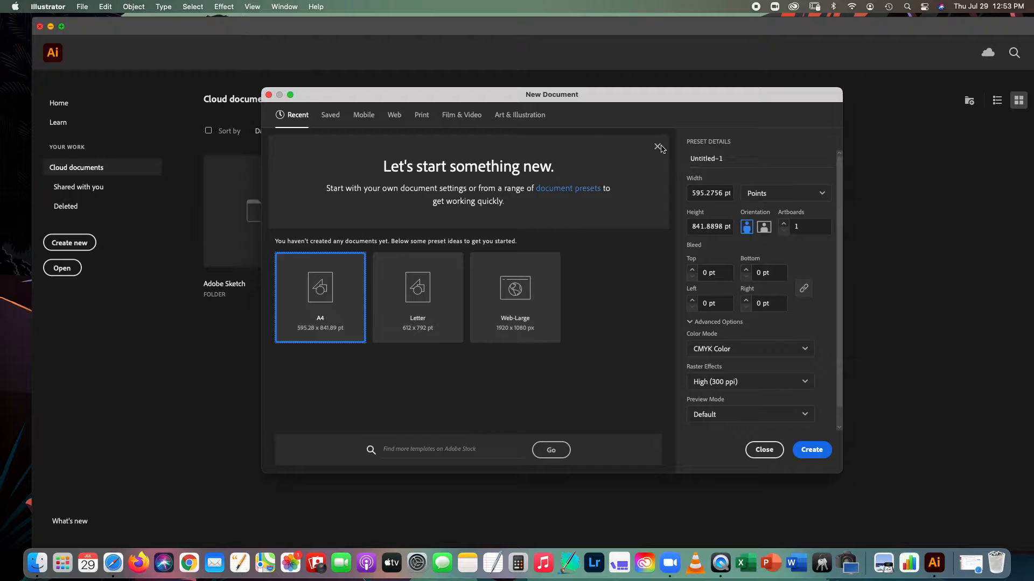
Dismiss the introduction banner and choose the Letter print preset for the new document.
left_click(658, 147)
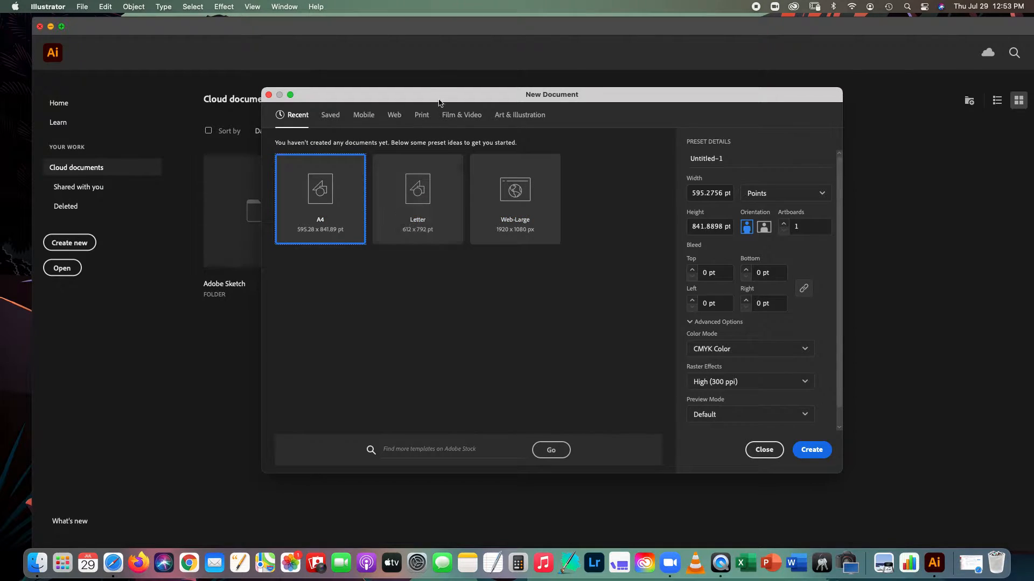
left_click(422, 122)
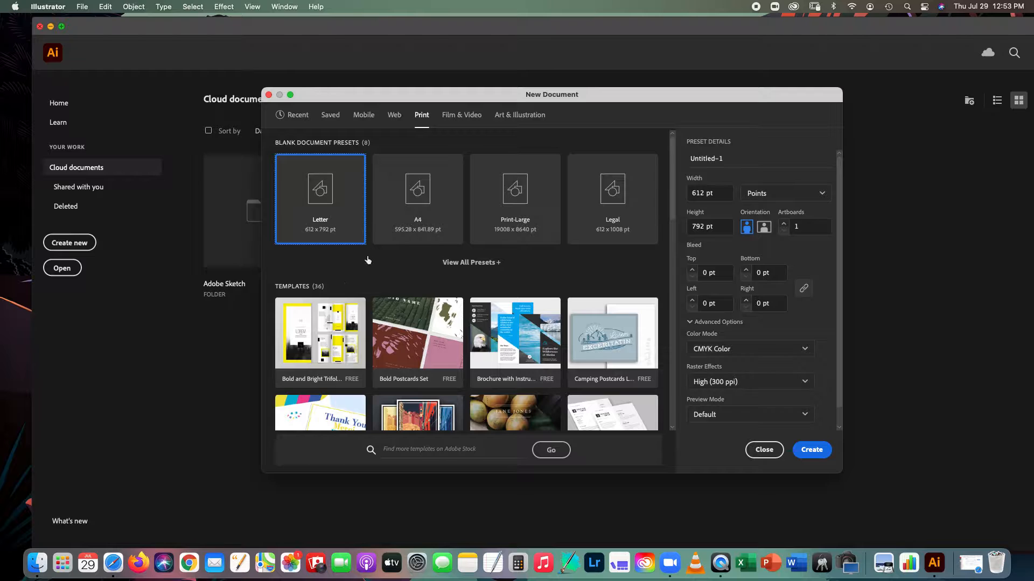
left_click(318, 195)
double_click(315, 224)
Name the new document "skill builder".
left_click(728, 159)
key("BackSpace")
key("BackSpace")
key("BackSpace")
key("BackSpace")
key("BackSpace")
key("BackSpace")
key("BackSpace")
key("BackSpace")
key("BackSpace")
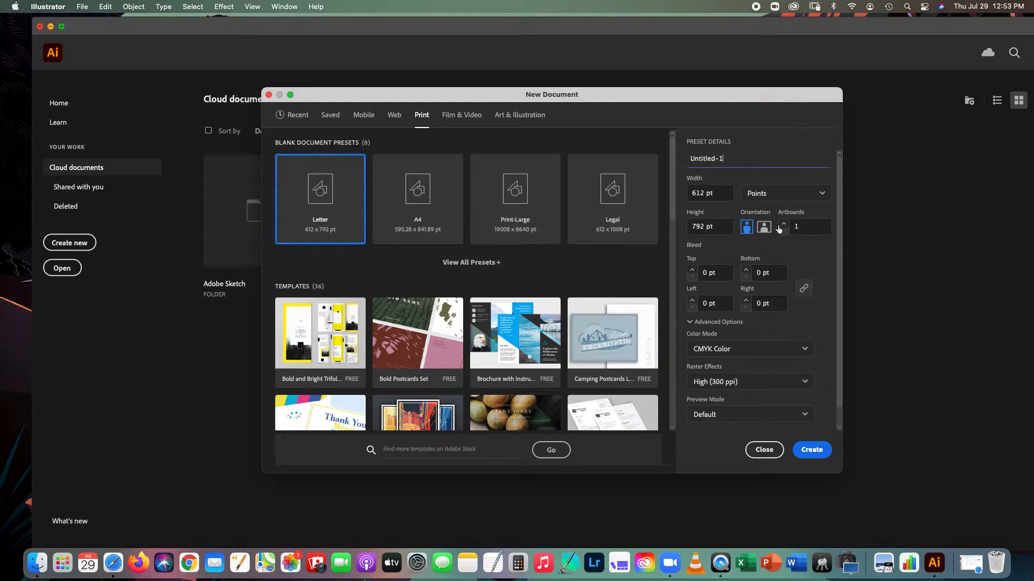
key("BackSpace")
type("skill builder")
Set the document units to Inches and create the 8.5 by 11 in document.
left_click(823, 198)
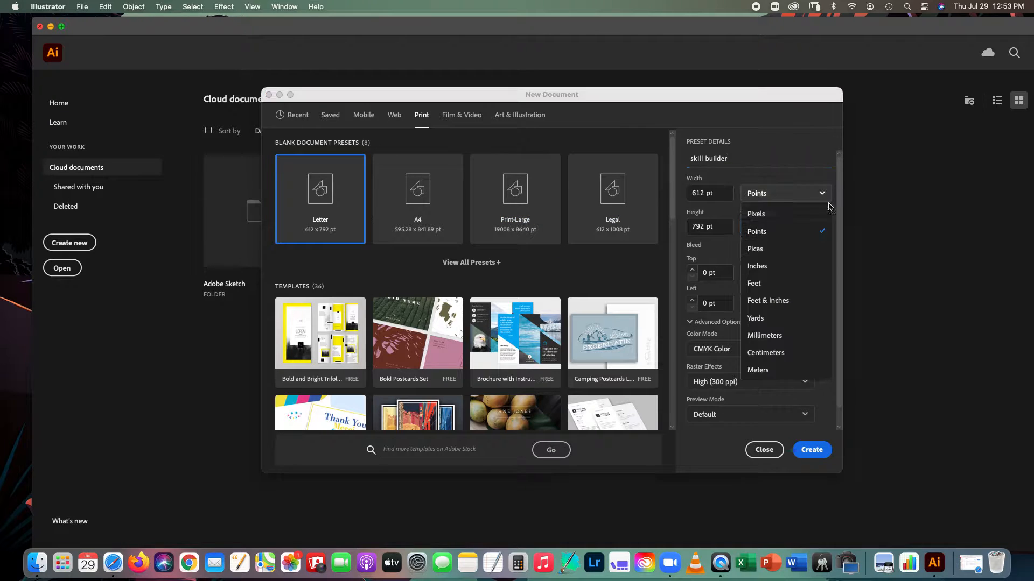
left_click(796, 267)
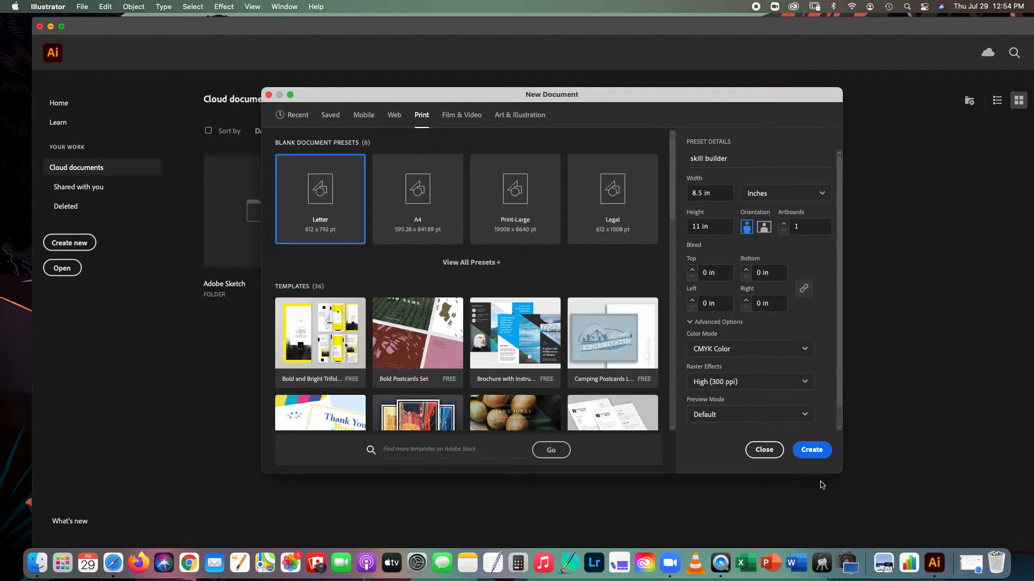
left_click(812, 451)
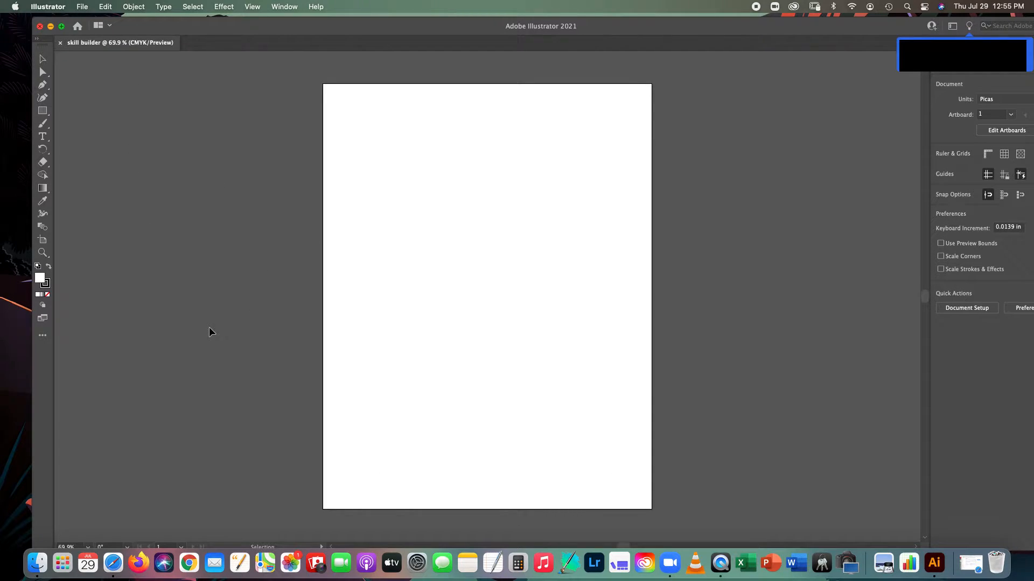
Dismiss the What's New notice, closing the Learn window it opens, and reposition the application window on the screen.
left_click_drag(338, 28, 301, 11)
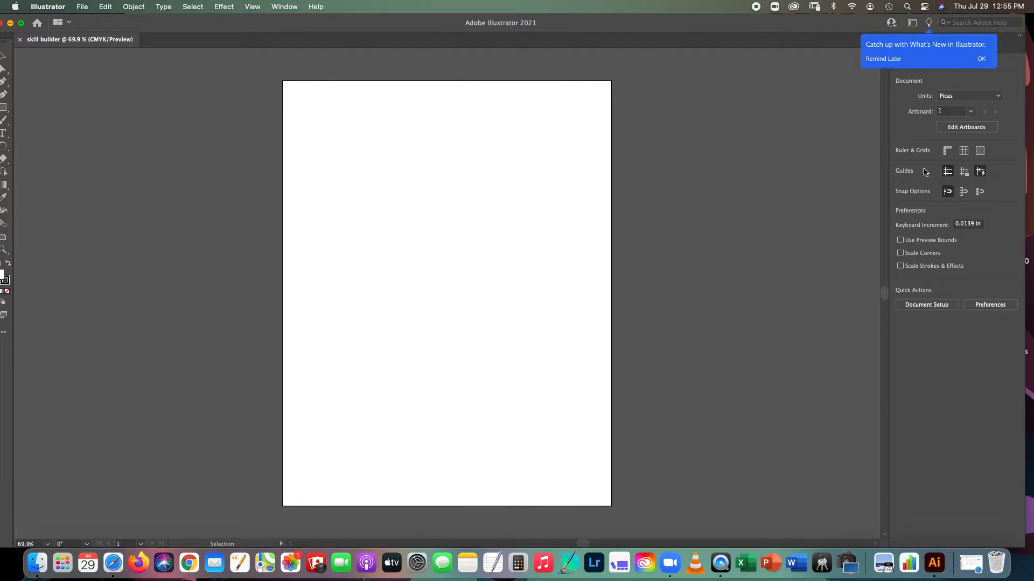
left_click(982, 59)
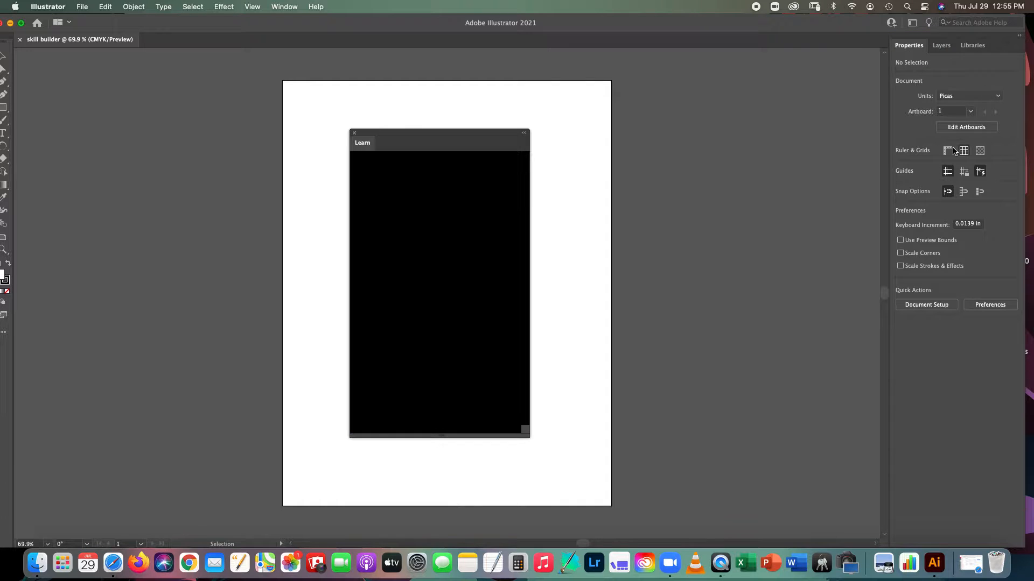
left_click(355, 133)
left_click_drag(343, 20, 343, 20)
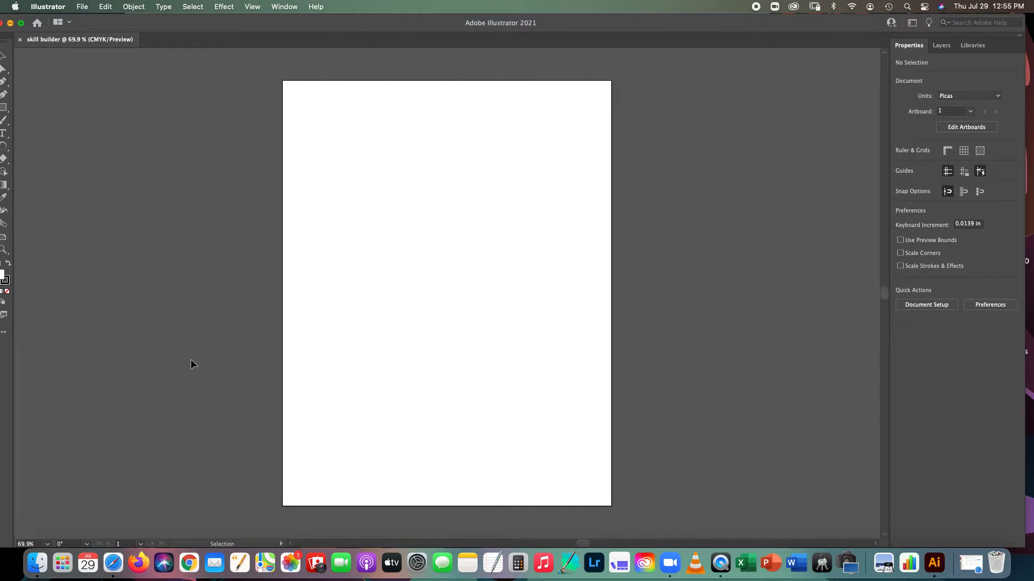
left_click_drag(271, 21, 296, 22)
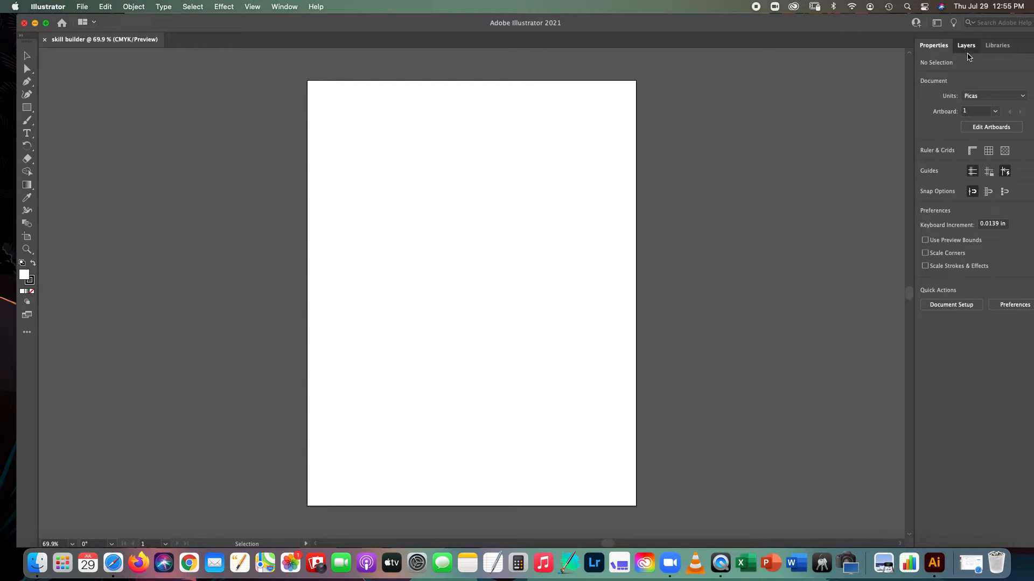
Show the document's layers and detach the toolbar so it floats beside the artboard.
left_click(966, 45)
left_click_drag(27, 35, 73, 86)
mouse_move(205, 20)
left_mouse_down()
mouse_move(240, 19)
mouse_move(218, 22)
left_mouse_up()
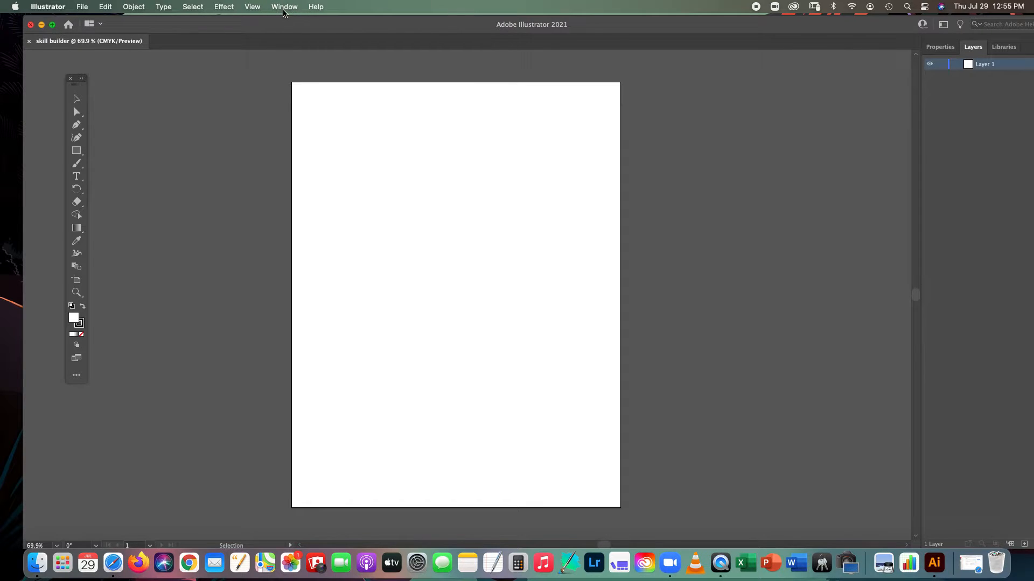
Switch to the Painting workspace.
left_click(285, 10)
left_click(284, 9)
left_click(280, 9)
mouse_move(347, 40)
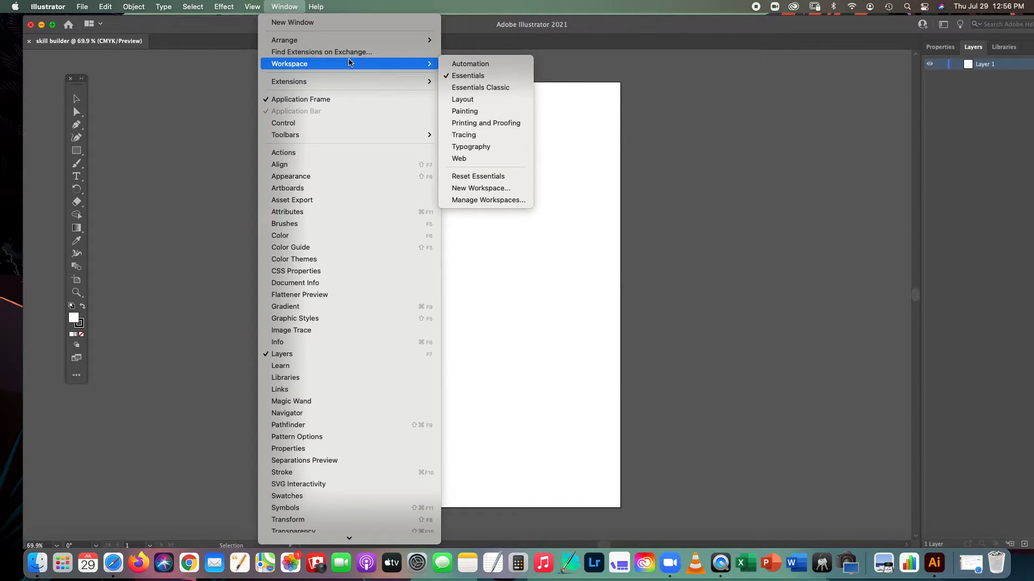
mouse_move(415, 66)
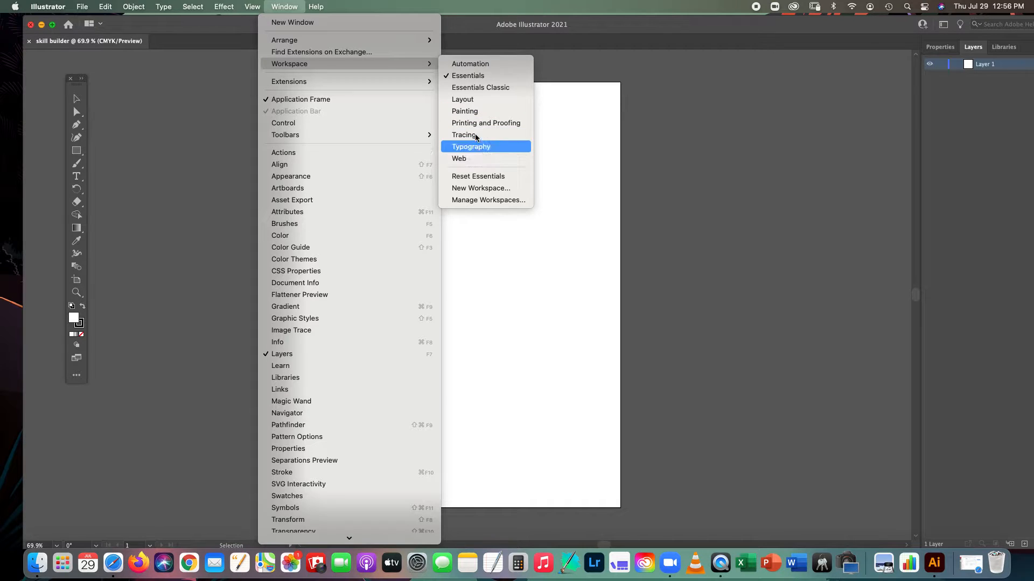
left_click(476, 115)
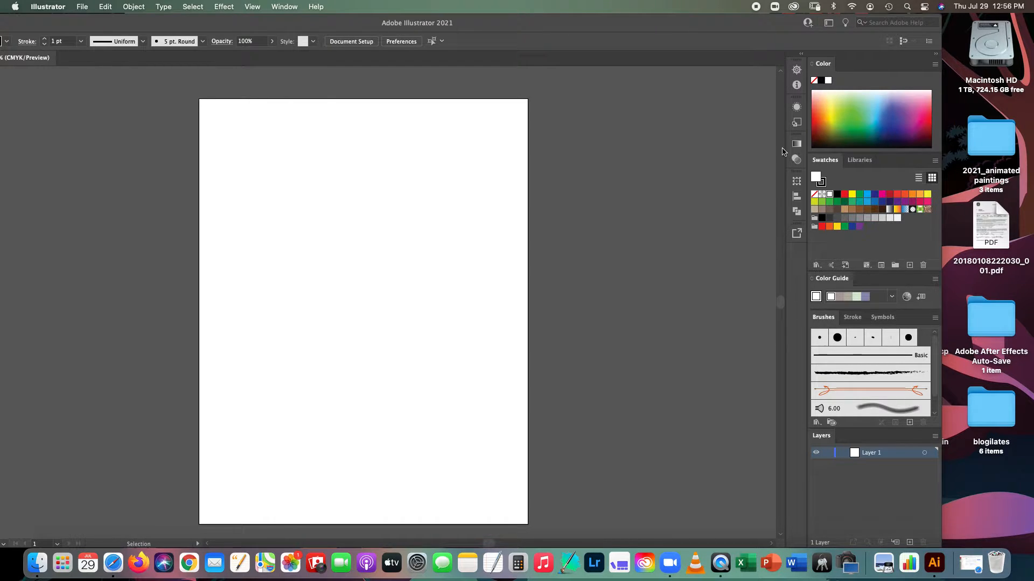
Reposition the application window so that the tools and the panels both fit on the screen.
left_click(566, 28)
left_click_drag(566, 26, 698, 6)
left_click_drag(612, 29, 700, 25)
left_click_drag(495, 25, 492, 27)
double_click(492, 27)
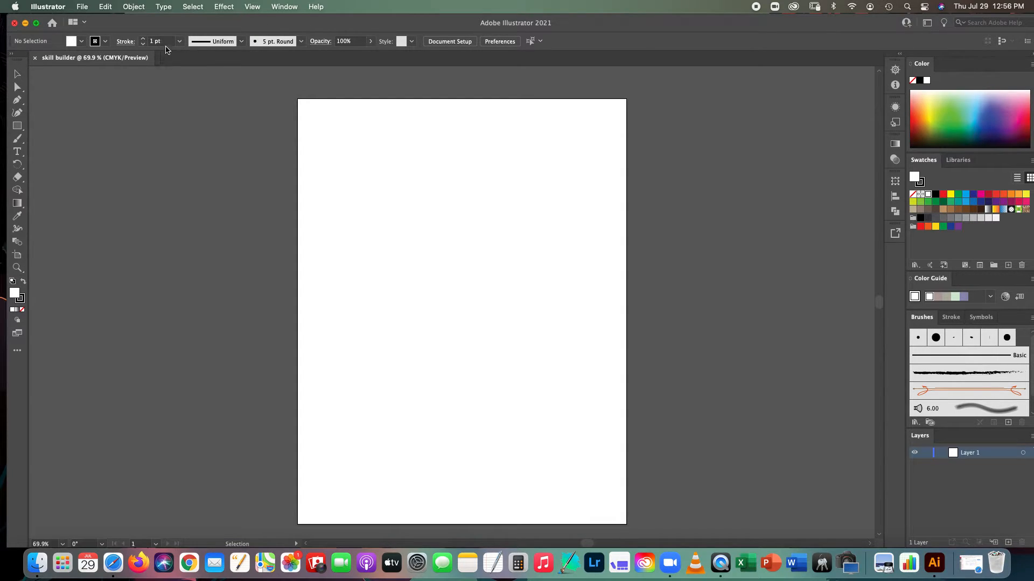
left_click_drag(240, 23, 232, 22)
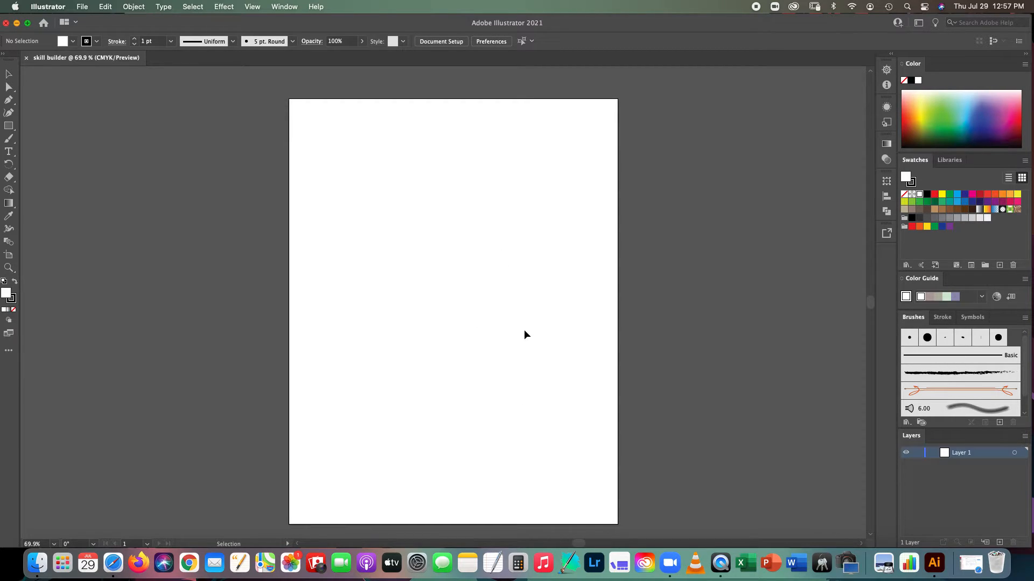
Draw a rectangle about 4.31 by 2.79 in on the upper part of the artboard and fill it with CMYK Magenta.
left_click_drag(8, 126, 57, 127)
left_click_drag(321, 175, 489, 282)
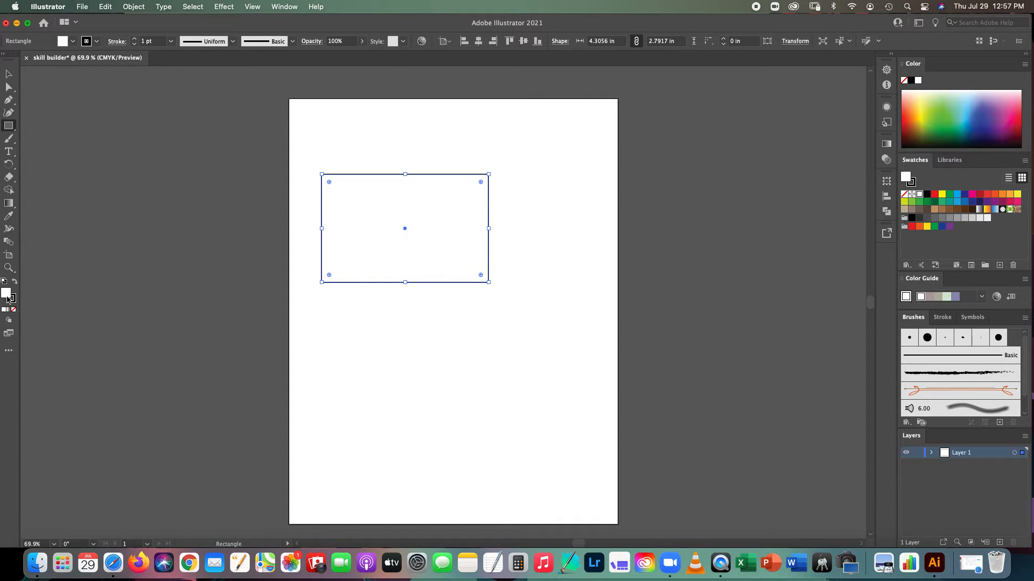
left_click(73, 42)
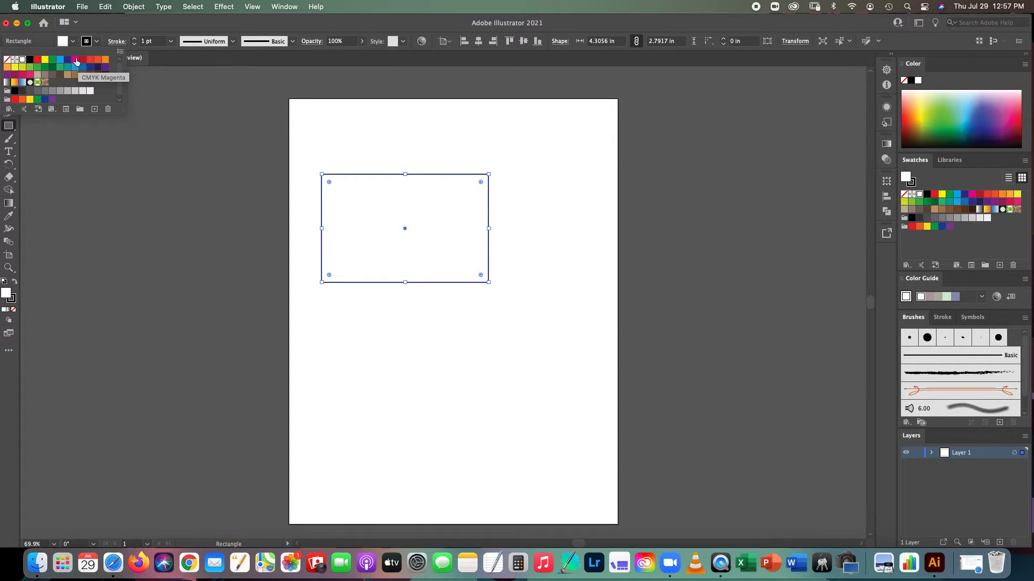
left_click(76, 60)
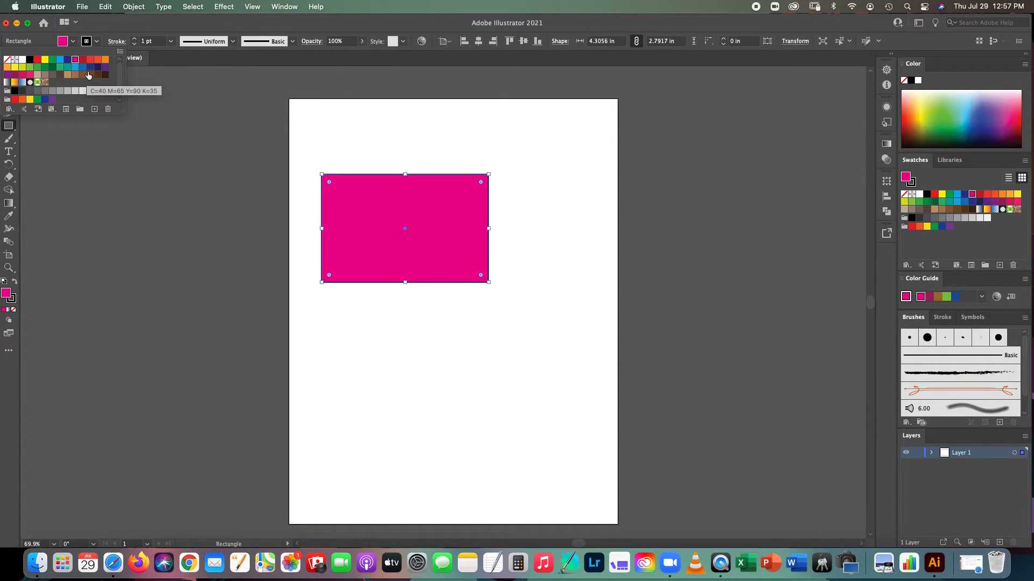
left_click(345, 26)
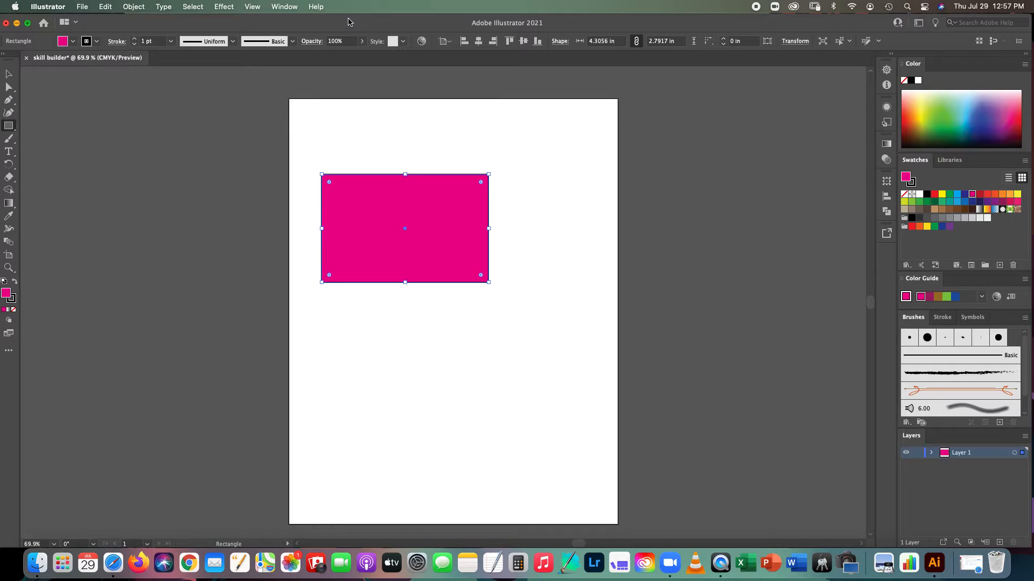
Set the rectangle's stroke weight to 4 pt and deselect the rectangle.
left_click(134, 39)
left_click(134, 39)
left_click(134, 38)
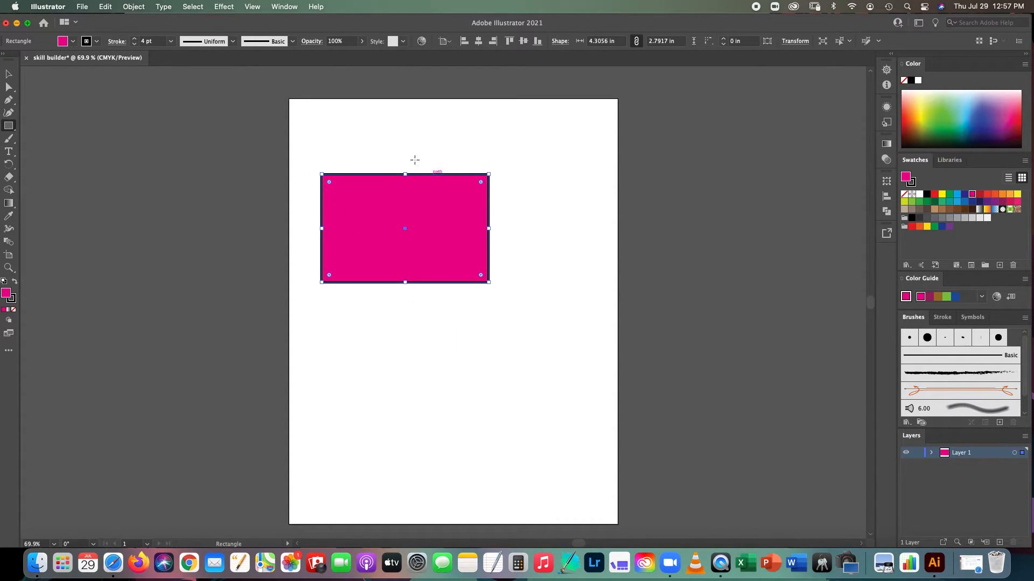
left_click(9, 76)
left_click(584, 206)
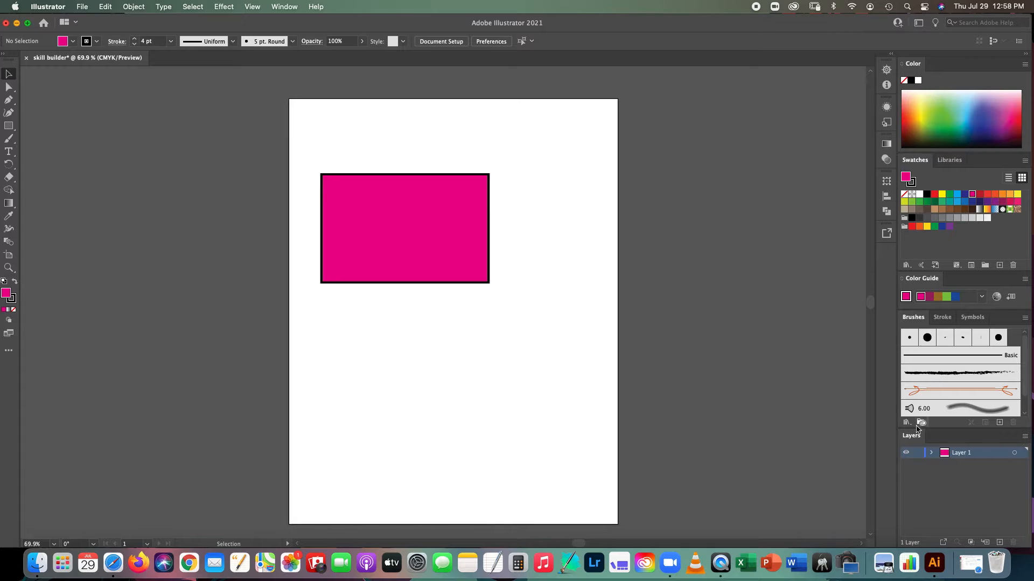
Float the layer list beside the artboard and rename Layer 1 as "pink shape".
left_click_drag(910, 437, 673, 91)
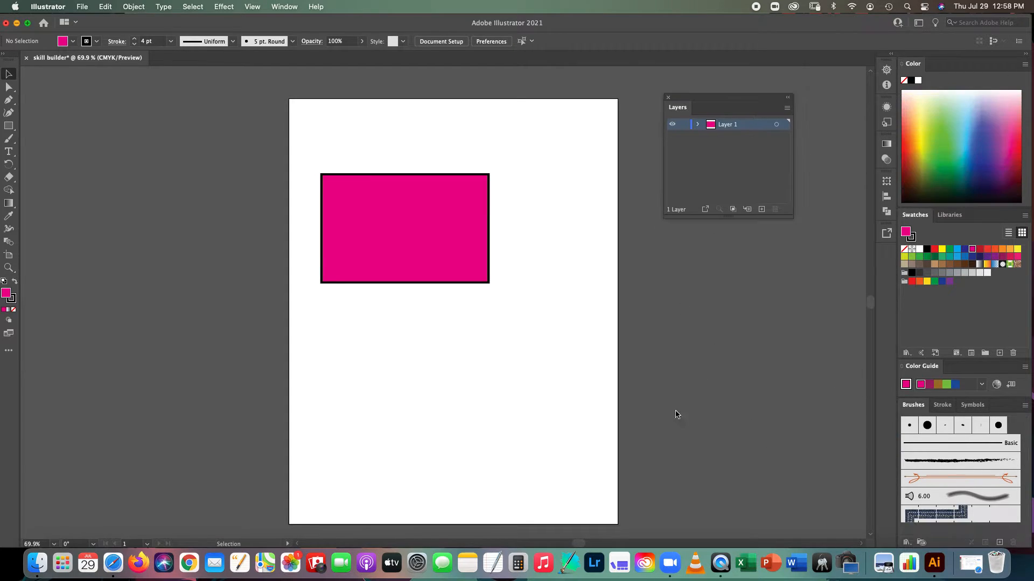
double_click(727, 127)
key("BackSpace")
key("Return")
Add a new layer above "pink shape" and name it "compound shape".
left_click(762, 209)
double_click(733, 126)
key("BackSpace")
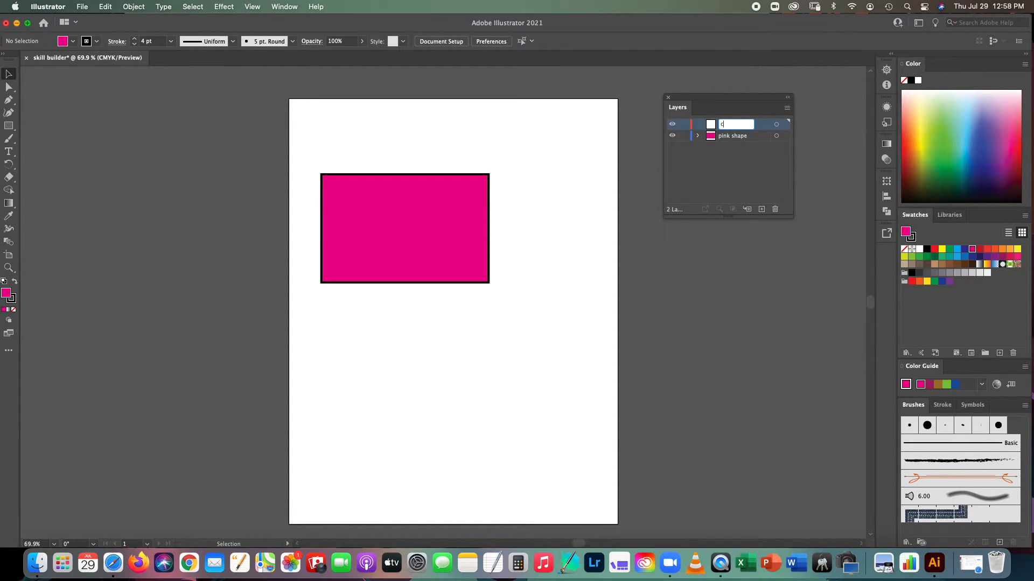
type("comp")
key("BackSpace")
key("BackSpace")
key("BackSpace")
key("BackSpace")
type("ou")
key("Return")
double_click(724, 124)
type("shape")
key("Return")
type("compound")
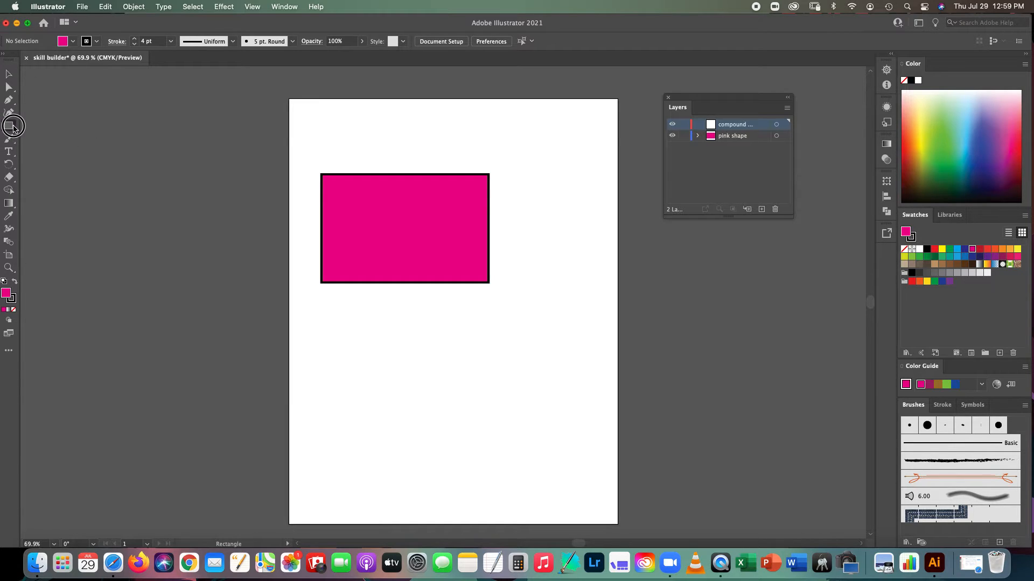
Draw a star about 4.59 by 4.69 in, placed below the magenta rectangle, and fill it with light blue.
left_click(13, 125)
left_click(56, 164)
left_click_drag(375, 266, 414, 357)
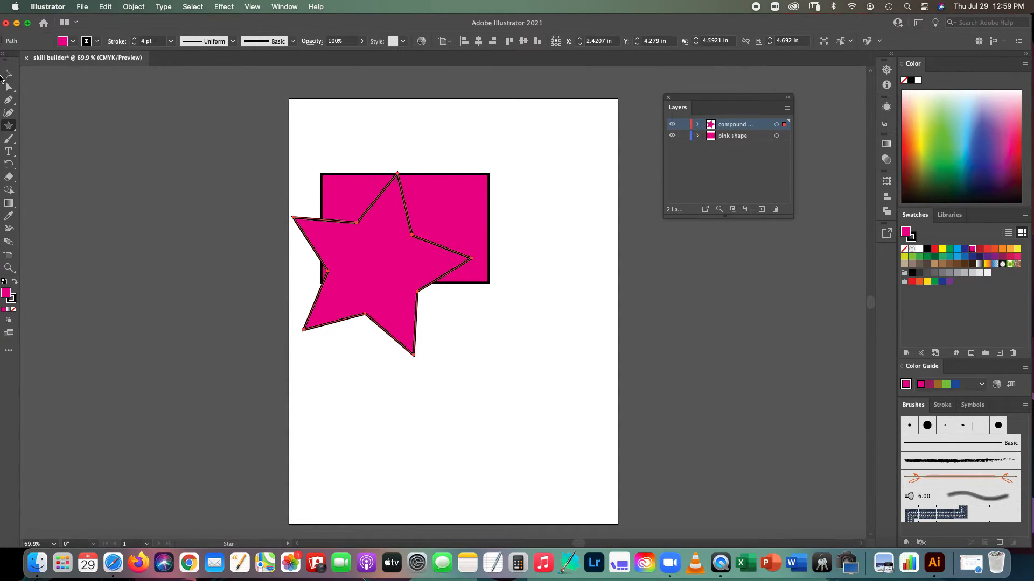
left_click(9, 75)
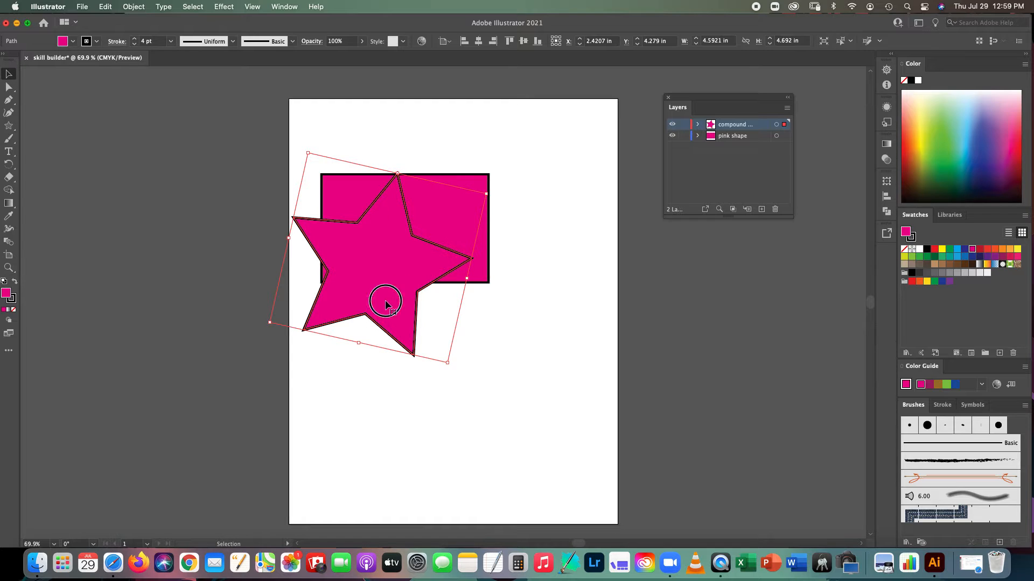
left_click_drag(395, 285, 450, 415)
left_click(957, 249)
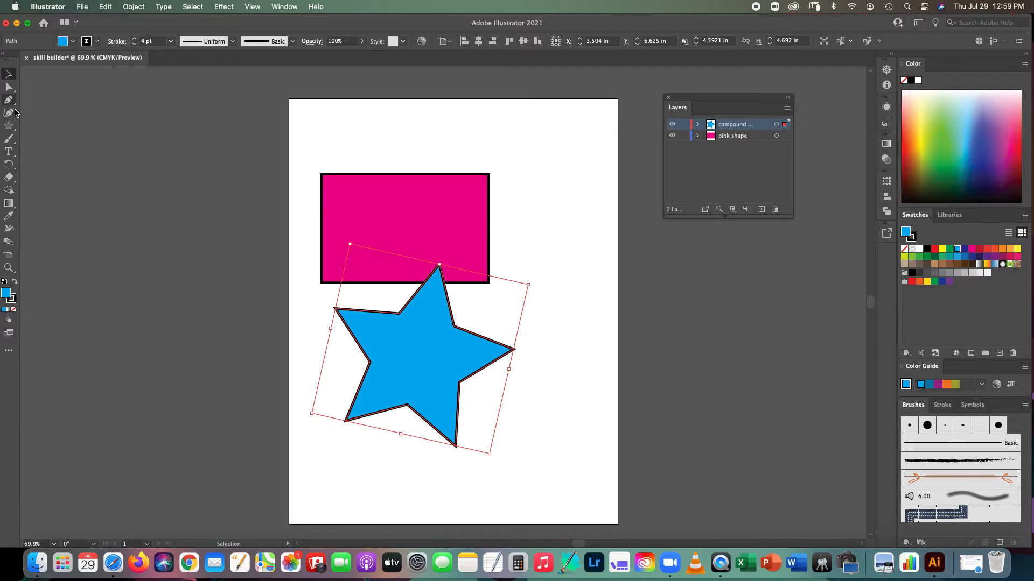
Draw a second star about 3.94 by 3.88 in and move it to the upper right of the first star.
left_click_drag(9, 128, 68, 172)
left_click_drag(476, 256, 528, 300)
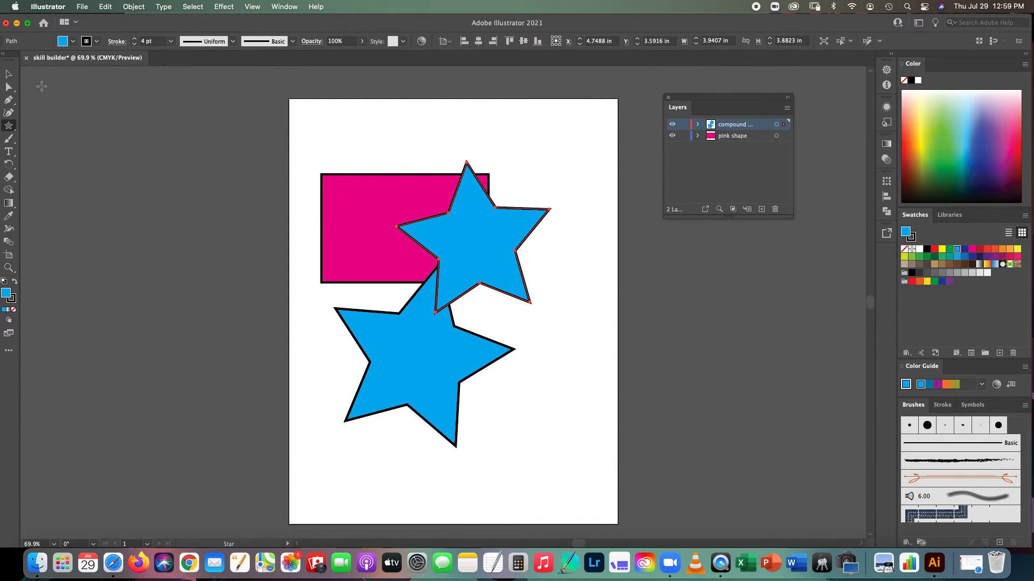
left_click(9, 73)
left_click_drag(481, 256, 516, 312)
Fill the second star with a darker blue and move it down to overlap more of the light blue star.
left_click(73, 43)
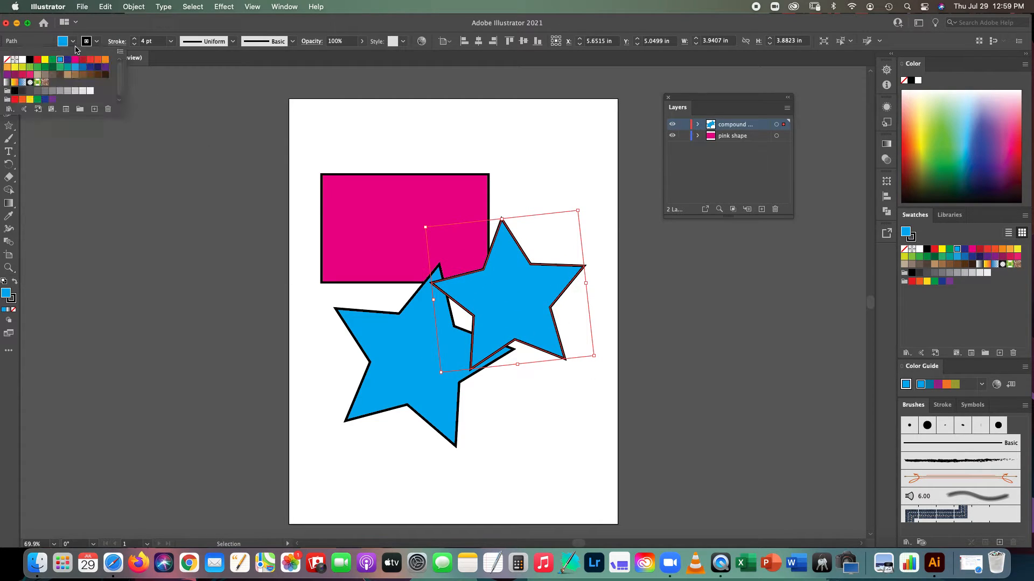
left_click(86, 73)
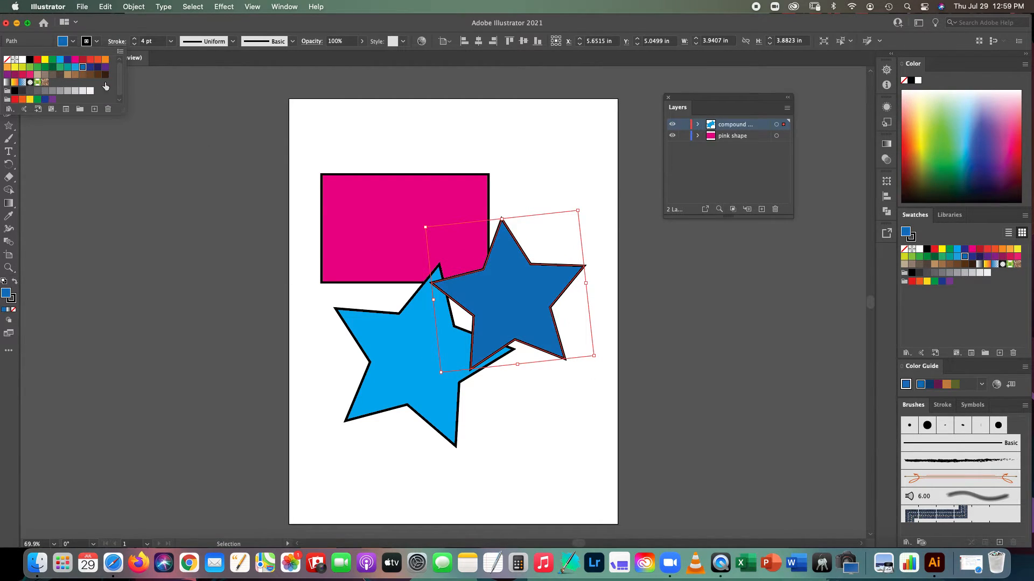
key("Escape")
left_click_drag(525, 313, 517, 339)
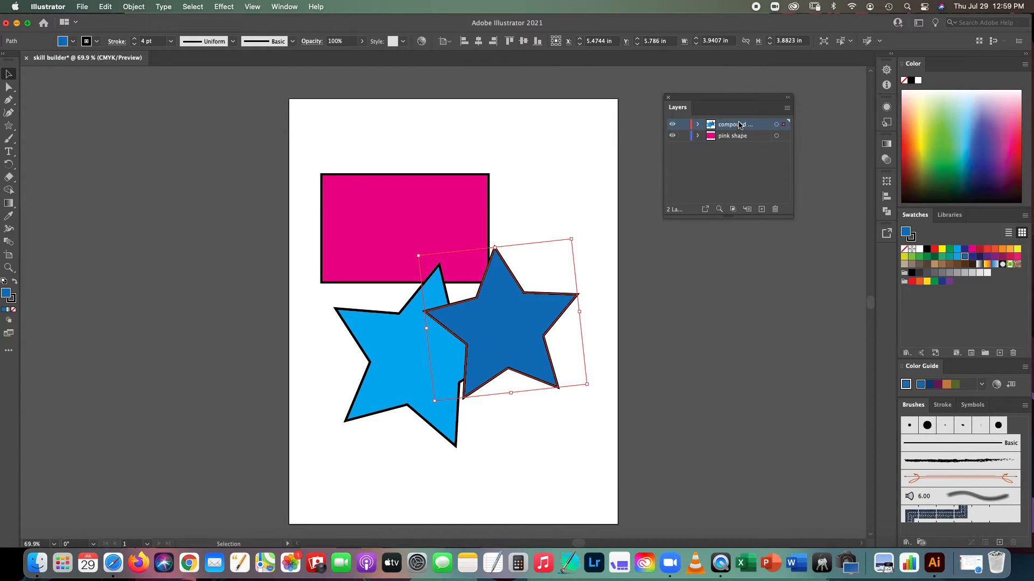
mouse_move(495, 358)
left_mouse_down()
mouse_move(471, 347)
mouse_move(479, 371)
left_mouse_up()
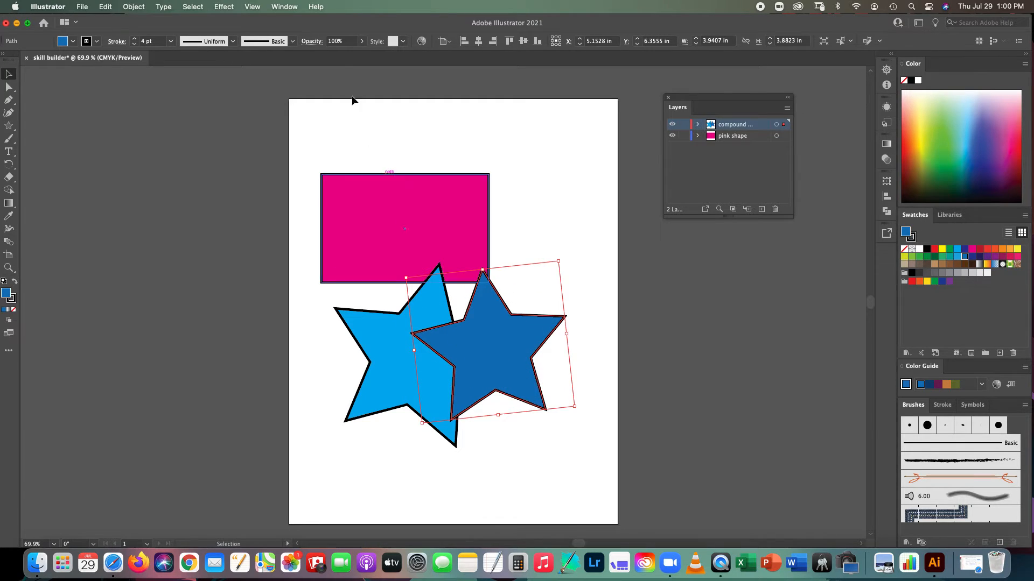
Display the Pathfinder options and select both the light blue and the darker blue star.
left_click(285, 7)
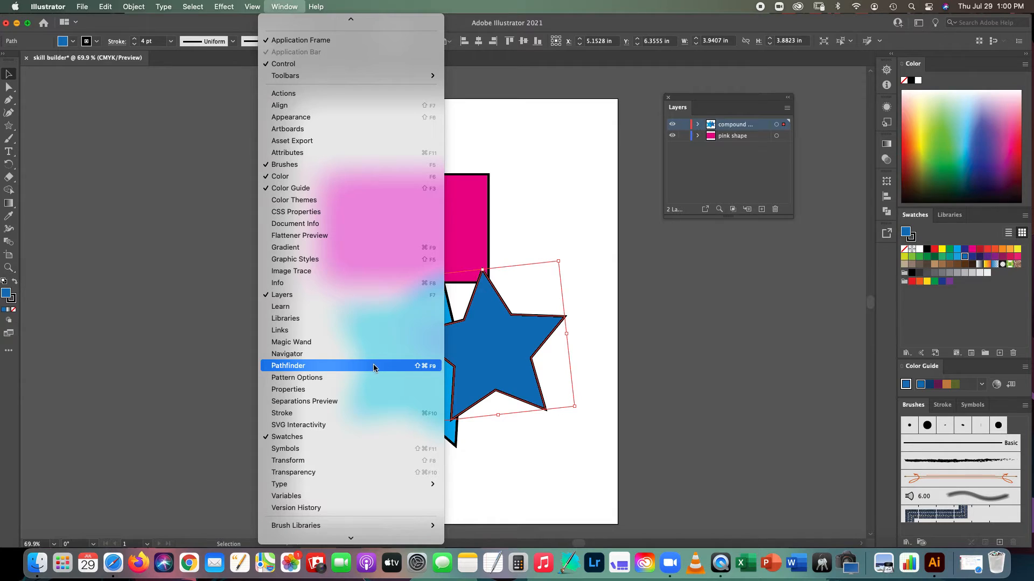
left_click(372, 364)
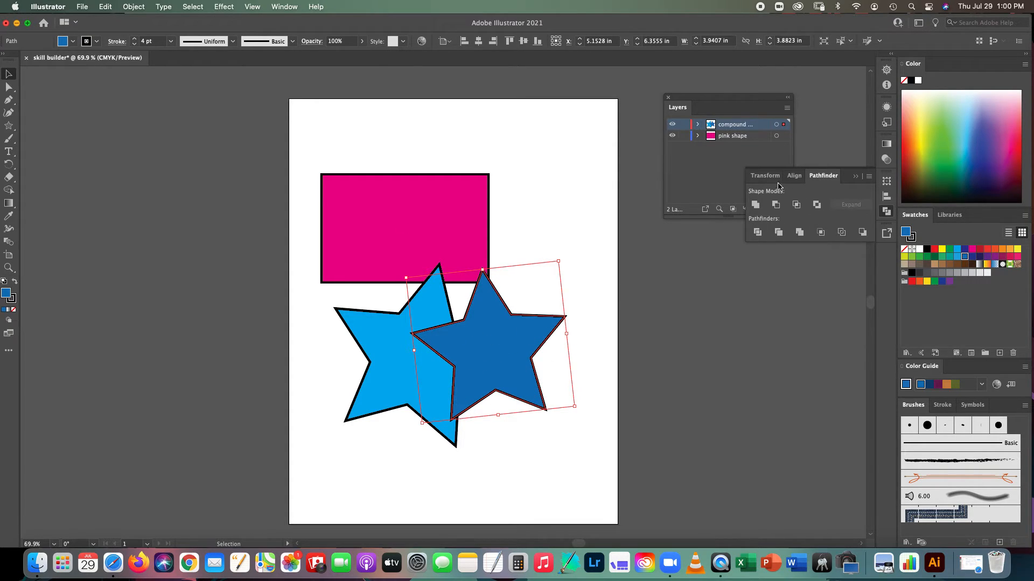
left_click(755, 205)
left_click(315, 305)
left_click(413, 383)
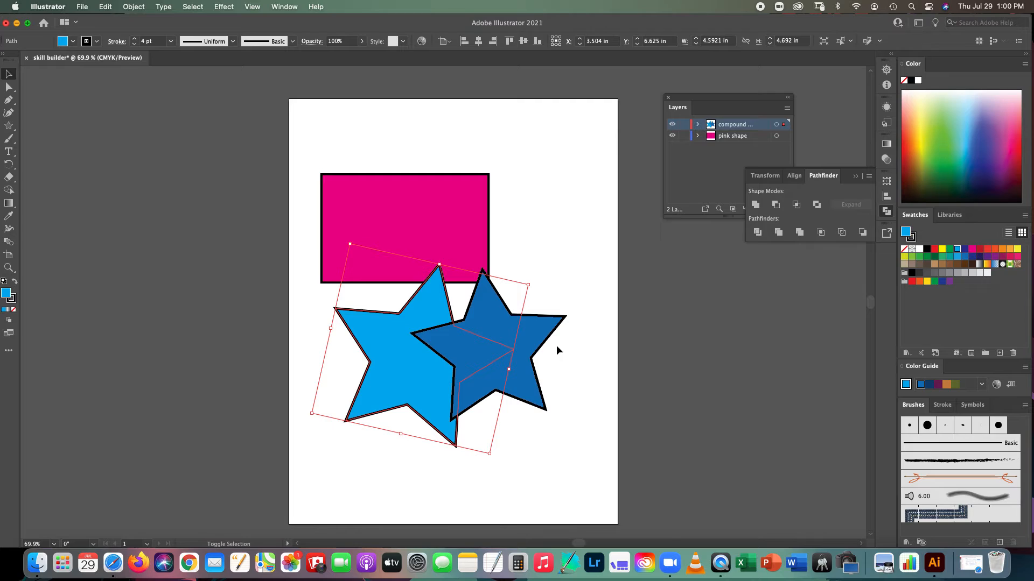
left_click(547, 325, "shift")
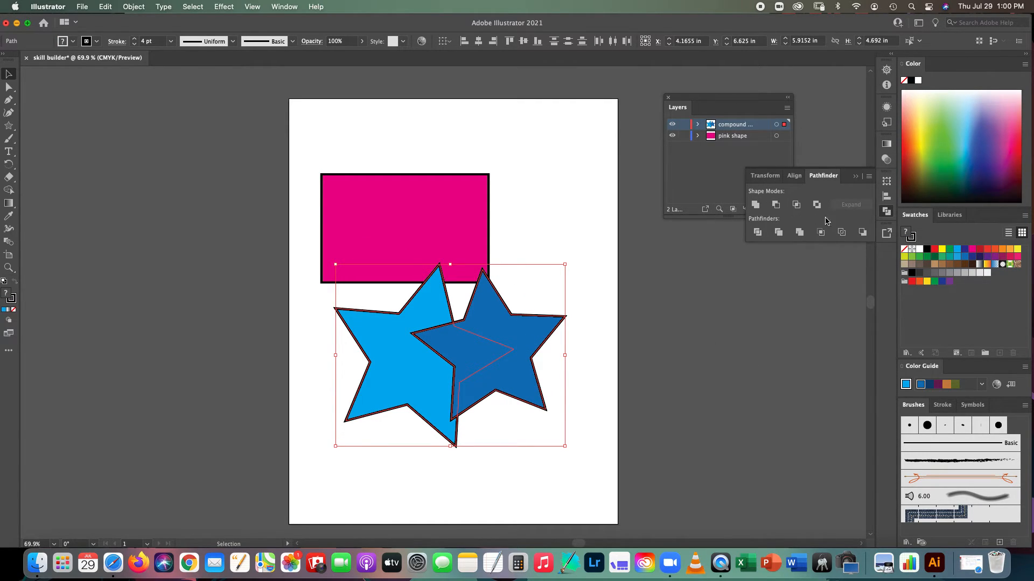
Try the Unite, Minus Front and Intersect shape modes on the two selected stars, undoing each result.
left_click(756, 205)
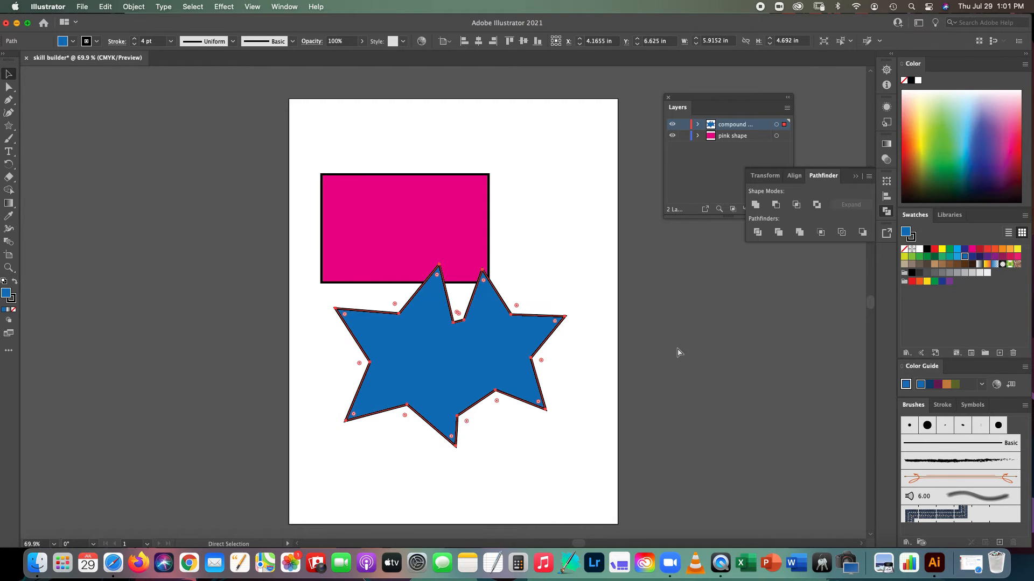
key("super+alt+shift+8")
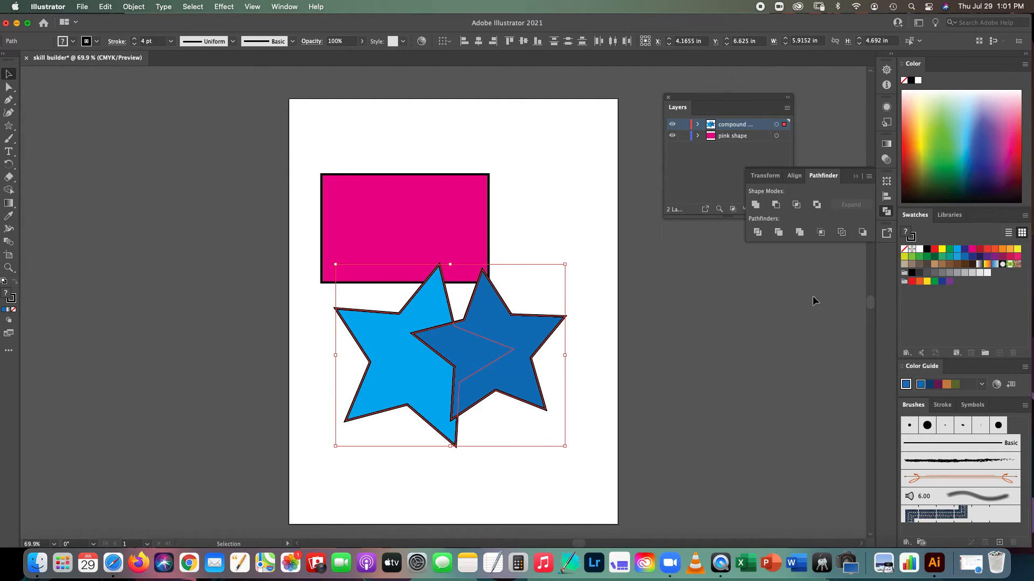
left_click(775, 205)
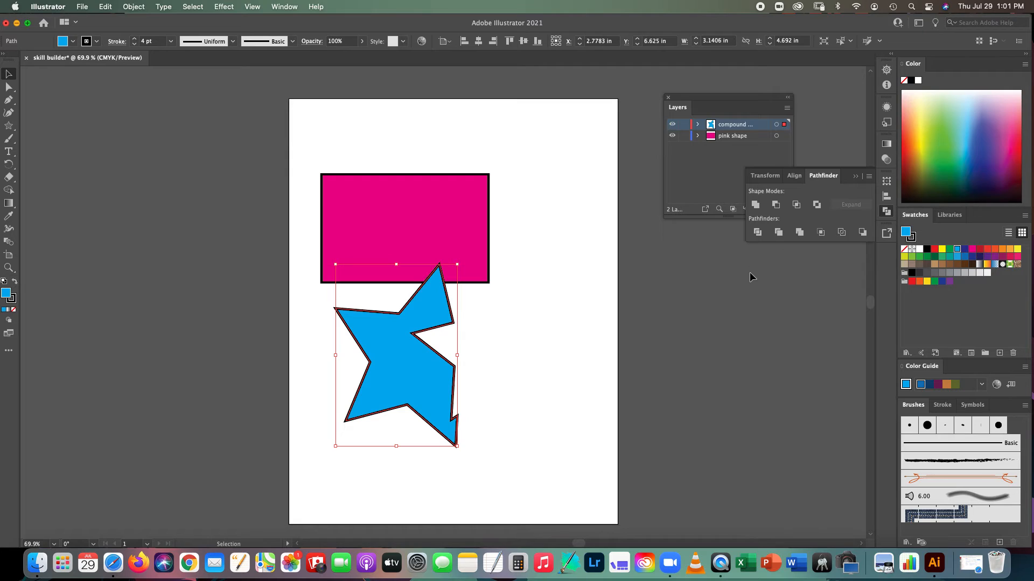
key("super+z")
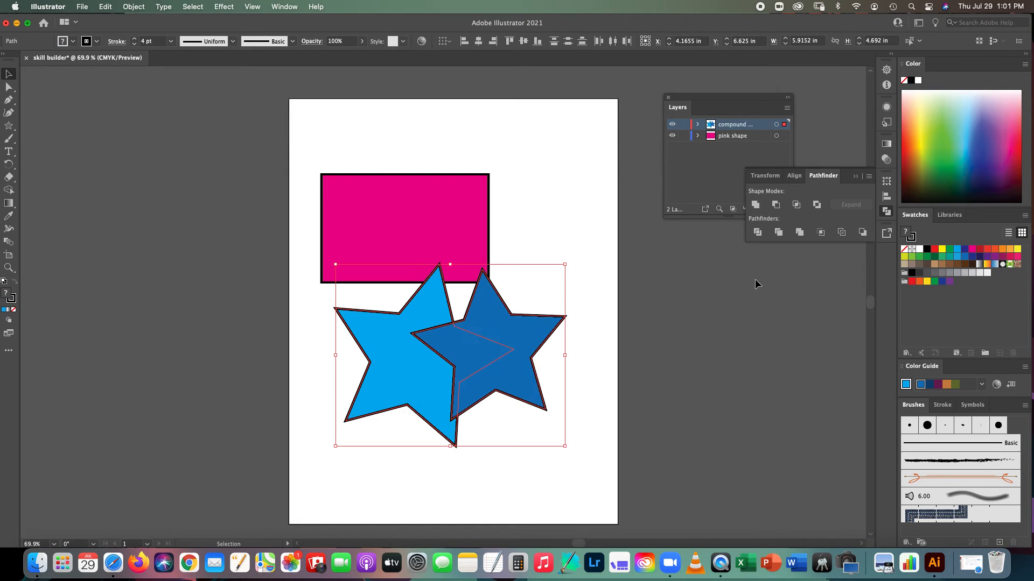
left_click(797, 206)
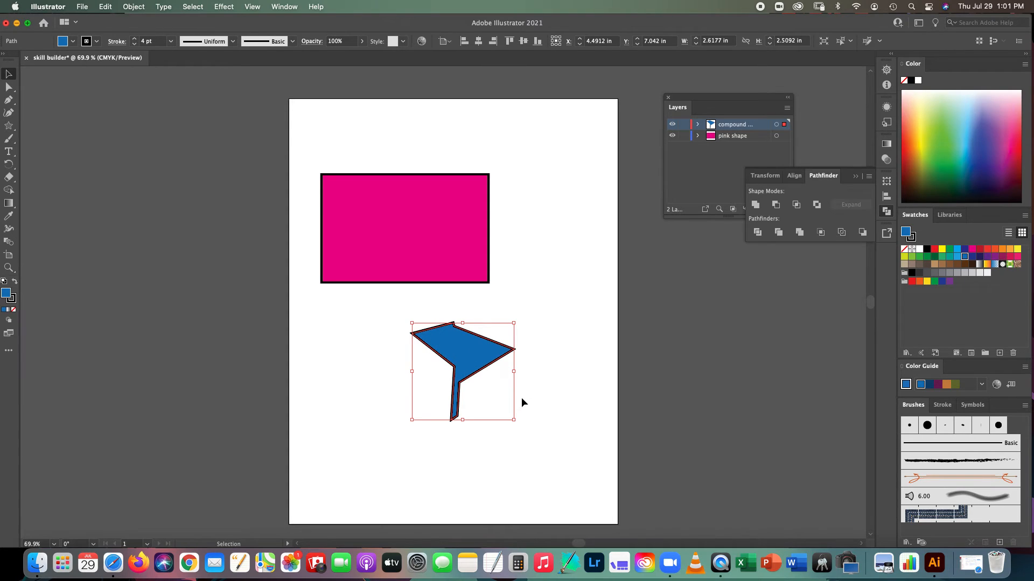
key("super+z")
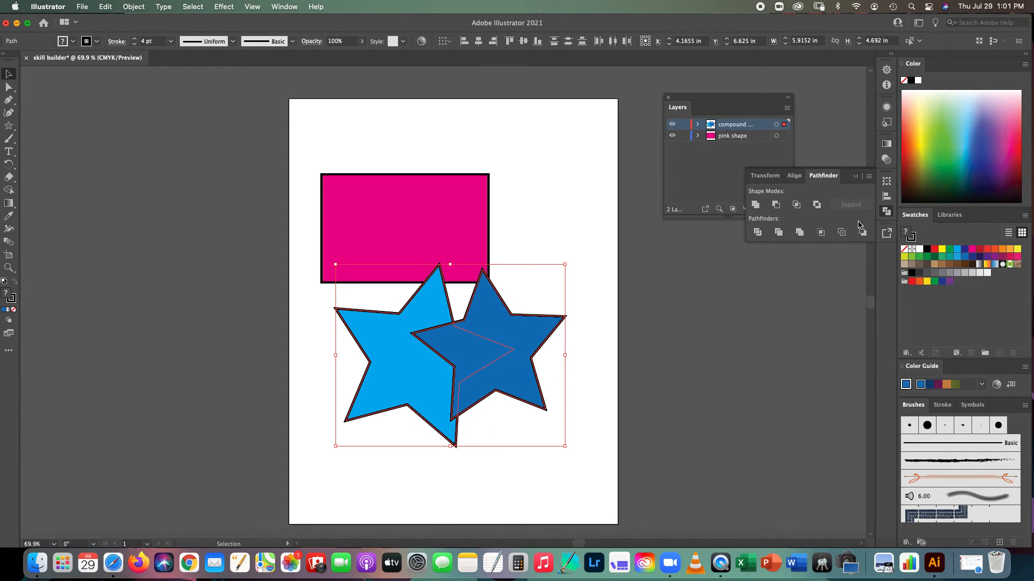
Exclude the overlapping area of the two stars, and reshape the result with an upward spike between its two upper points.
left_click(816, 206)
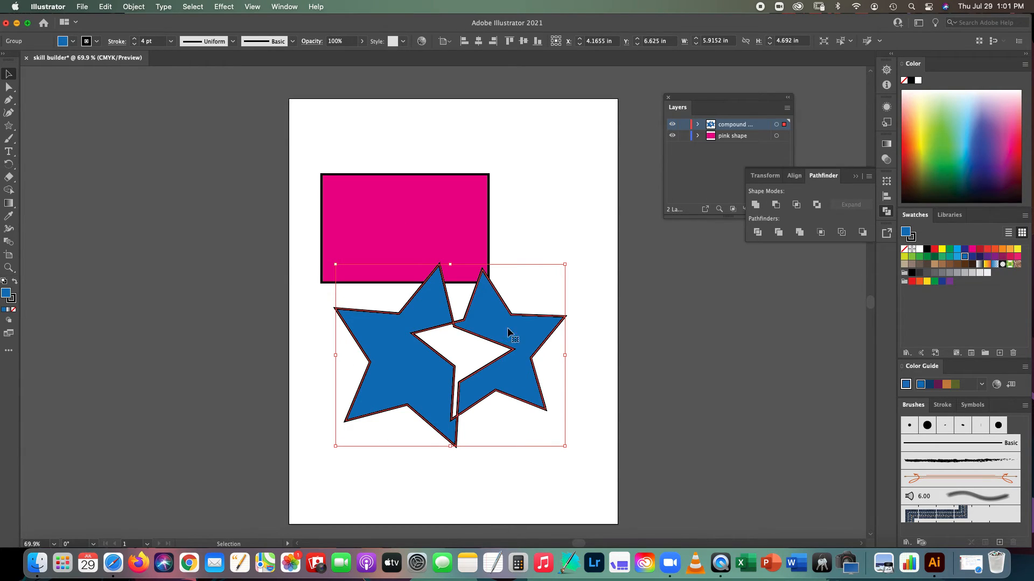
left_click(9, 87)
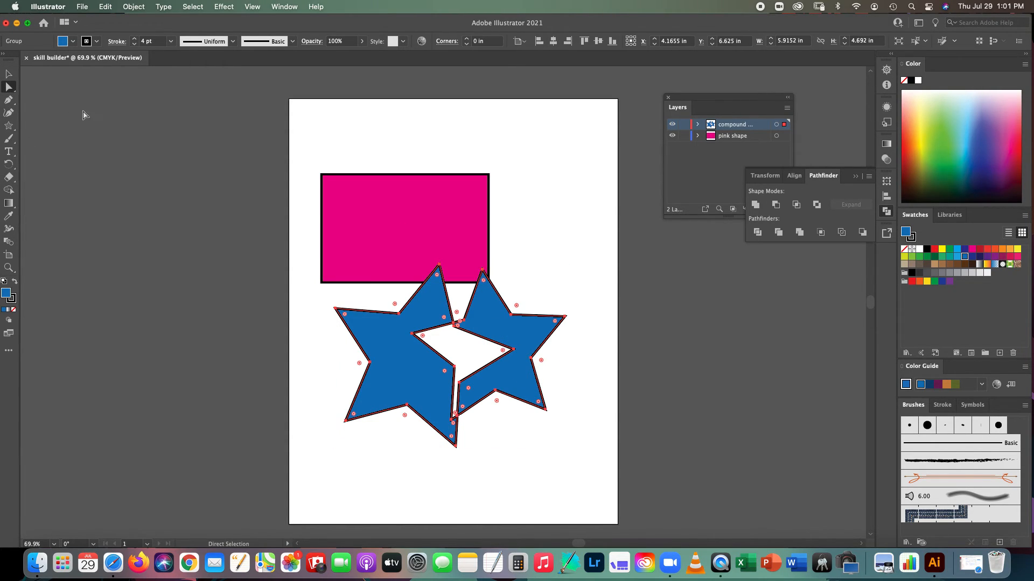
left_click_drag(456, 323, 464, 297)
left_click(561, 261)
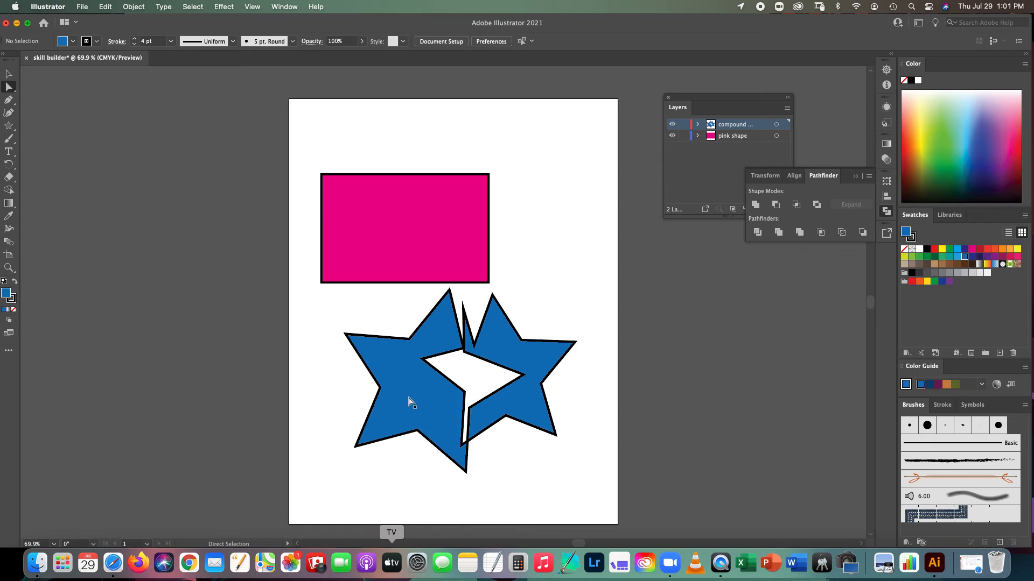
Nudge the right star piece up slightly and stretch the white cutout's left corner outward into the left star piece.
mouse_move(463, 351)
left_mouse_down()
mouse_move(463, 360)
mouse_move(466, 297)
mouse_move(463, 349)
left_mouse_up()
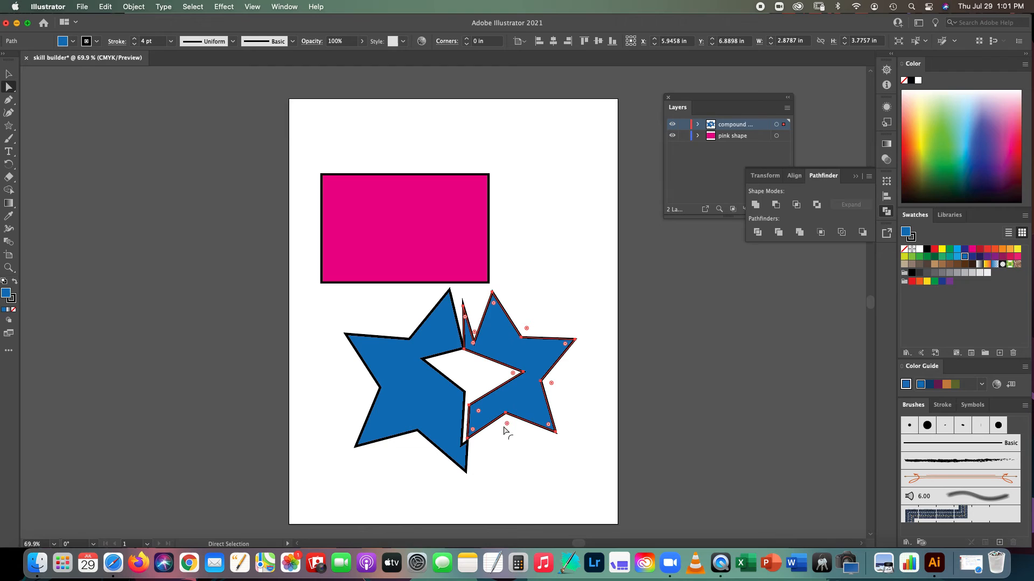
left_click_drag(556, 432, 556, 432)
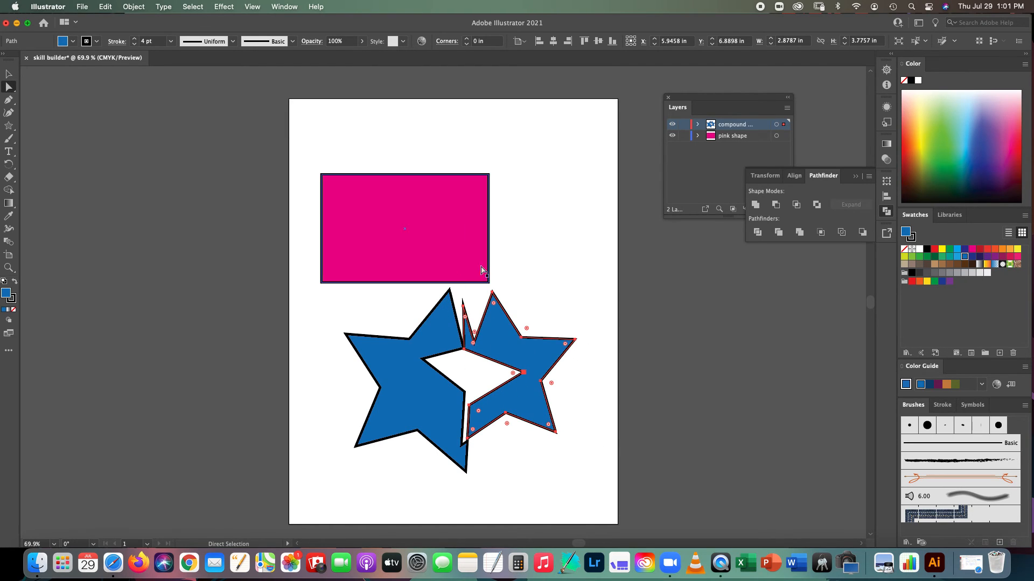
left_click(571, 325)
left_click_drag(421, 358, 397, 372)
left_click(516, 435)
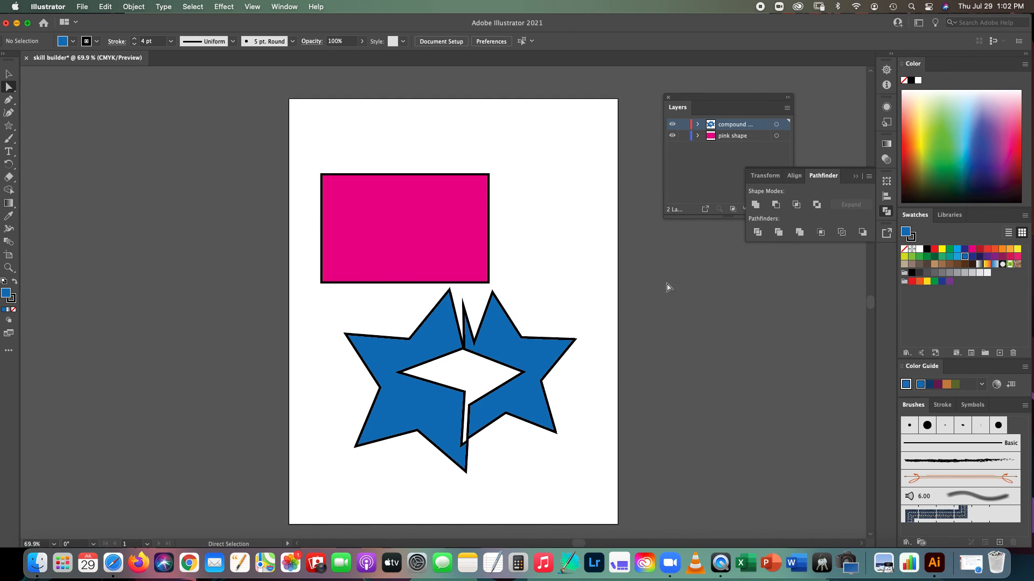
left_click(857, 179)
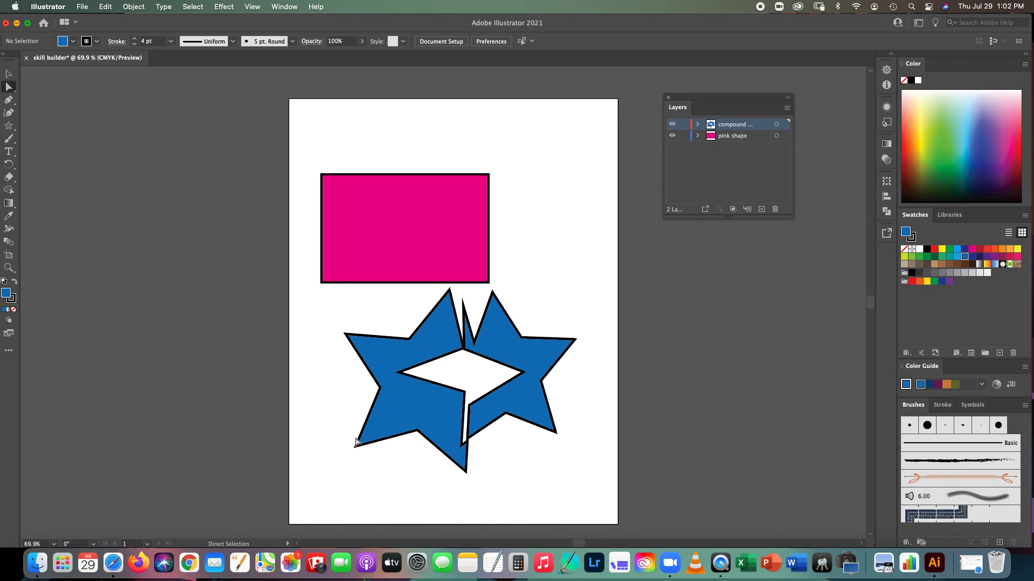